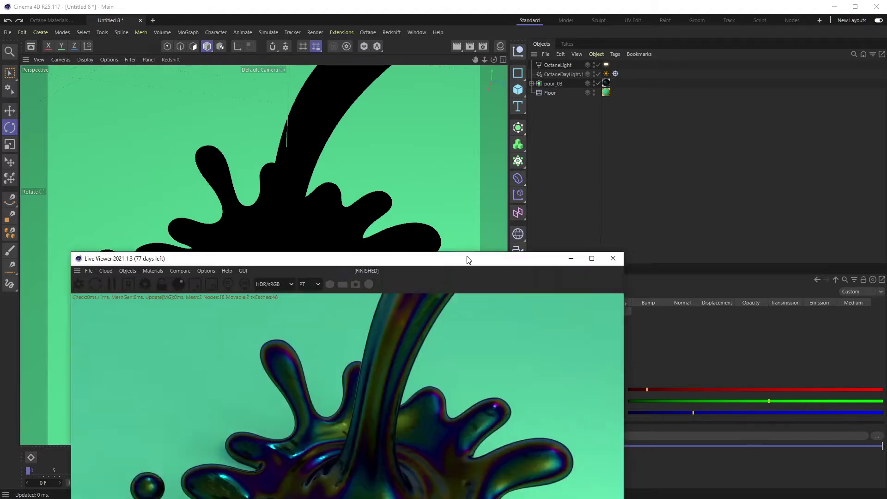
Dock the Octane Live Viewer at the right, toggle the OctaneLight on and off, and show the Material Manager.
drag(467, 258, 487, 44)
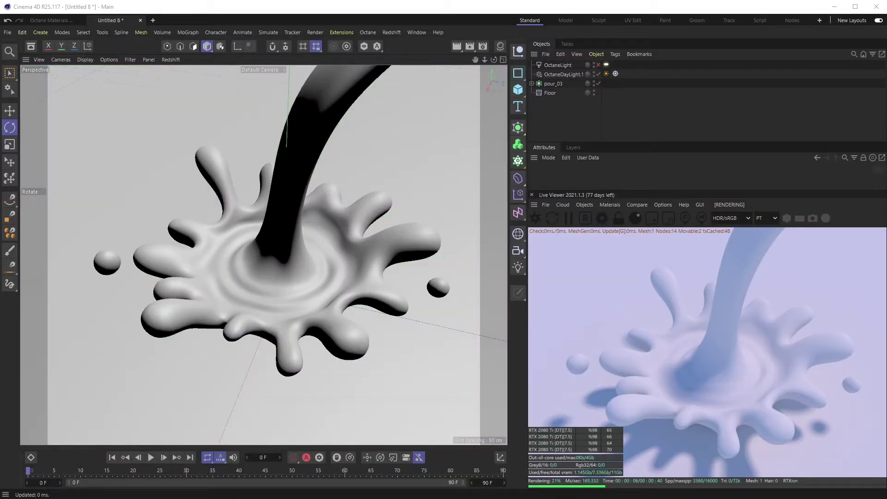
click(598, 66)
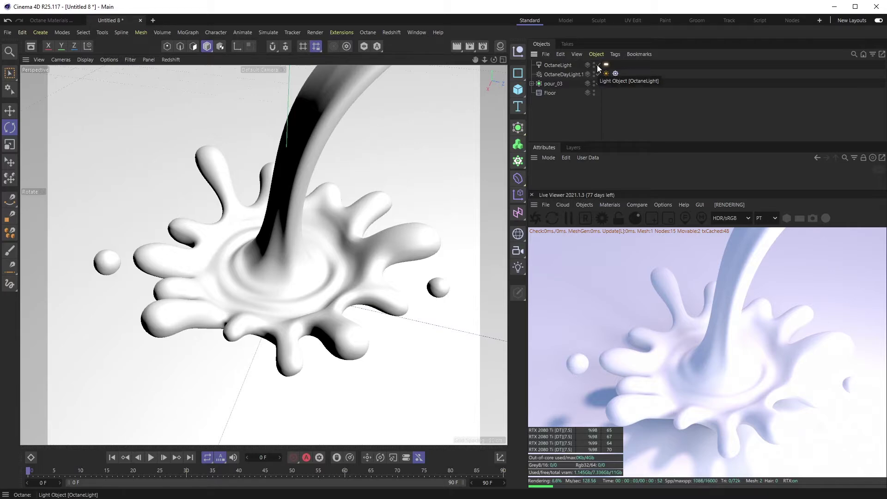
click(598, 65)
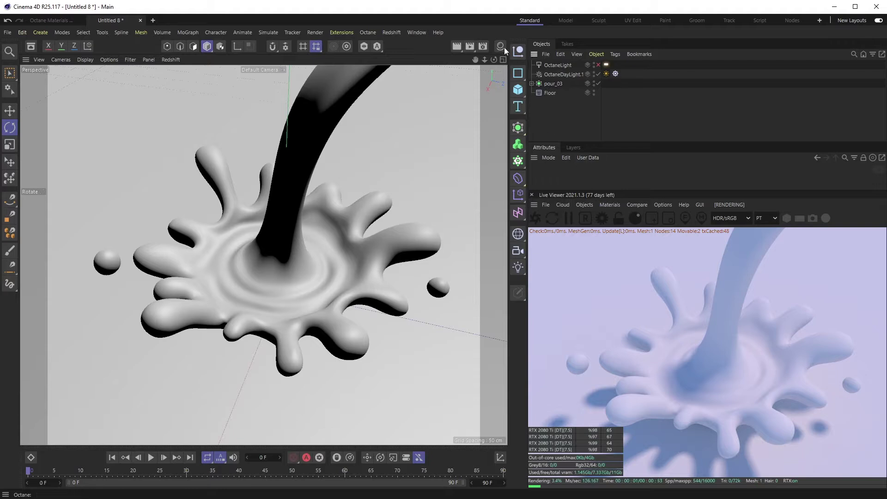
click(502, 45)
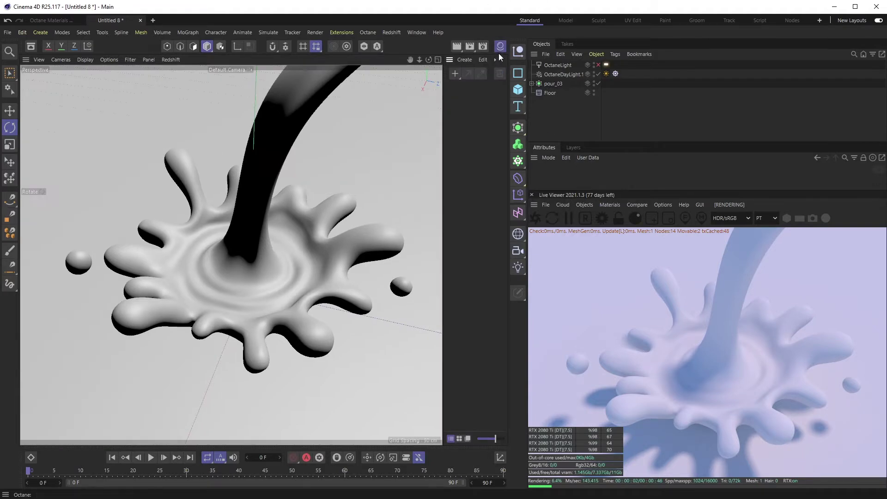
Create a new Octane Material via Extensions > c4doctane in the Material Manager.
click(456, 75)
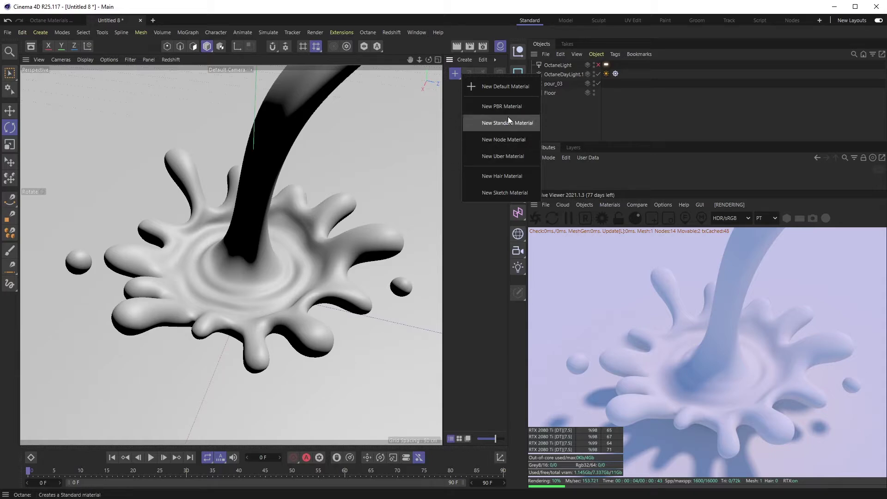
click(464, 58)
mouse_move(493, 93)
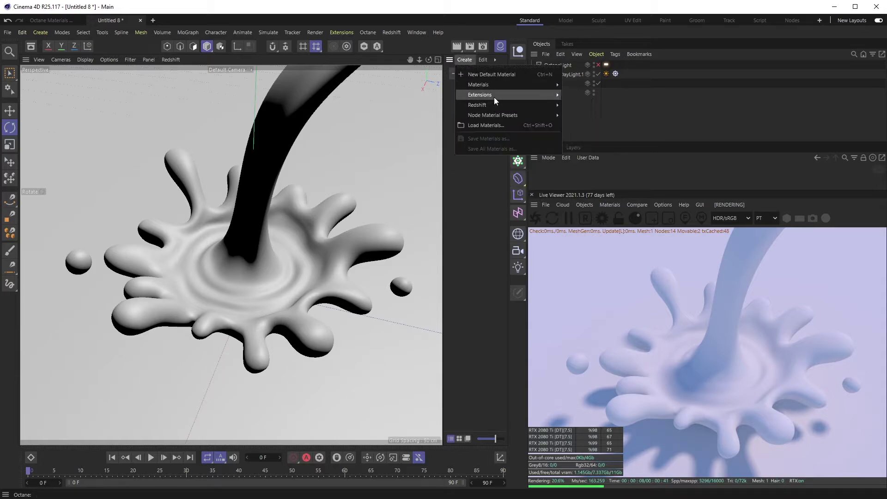
mouse_move(615, 94)
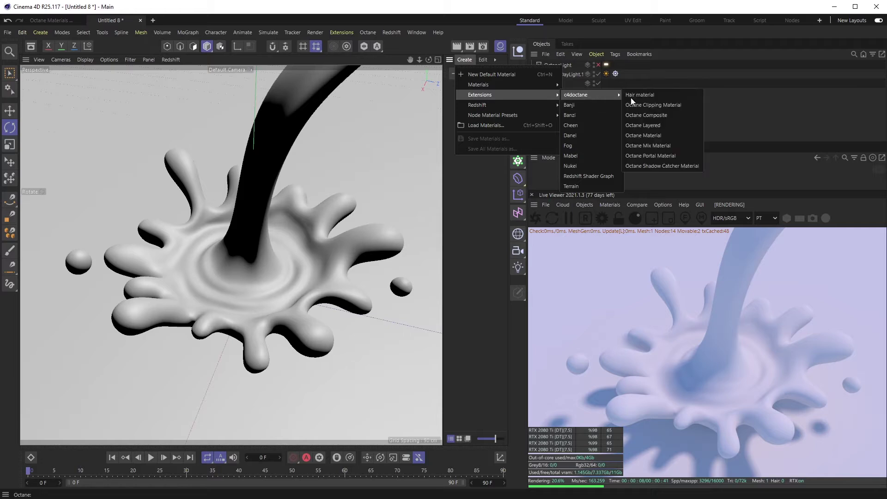
click(654, 135)
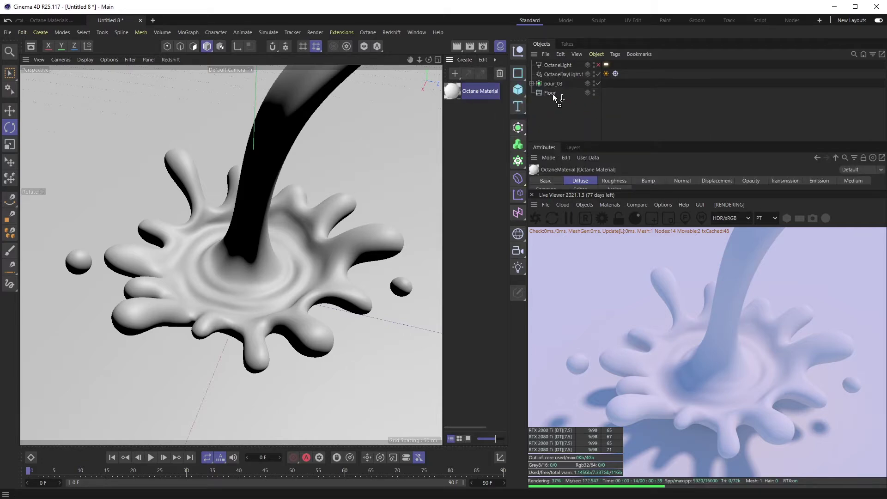
Set the new material's diffuse colour to a mint green.
double_click(452, 91)
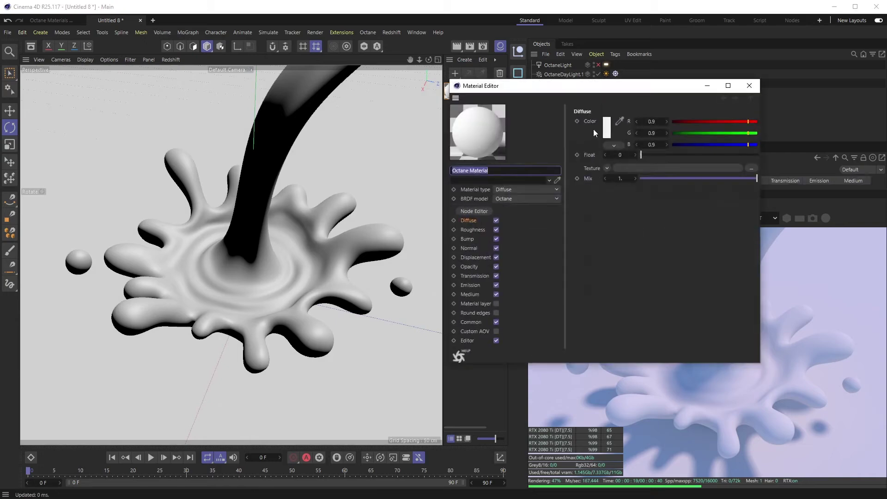
click(606, 133)
drag(657, 191, 667, 190)
click(673, 210)
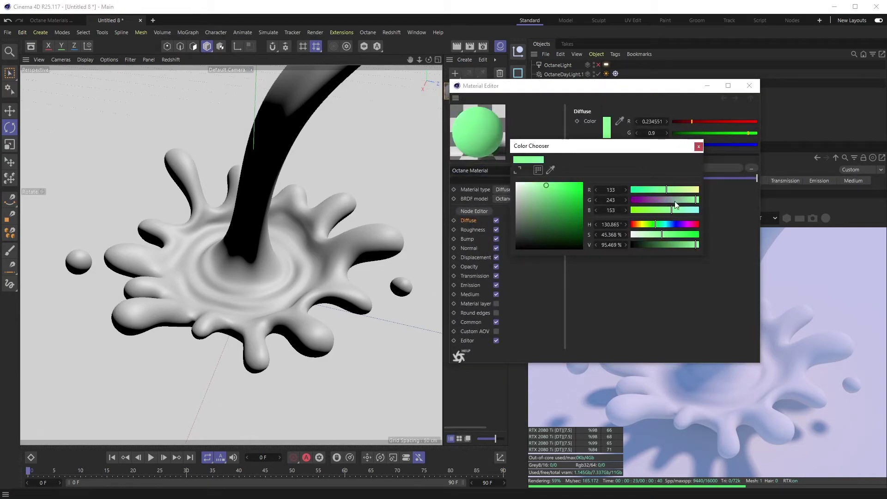
click(660, 224)
drag(660, 225, 661, 231)
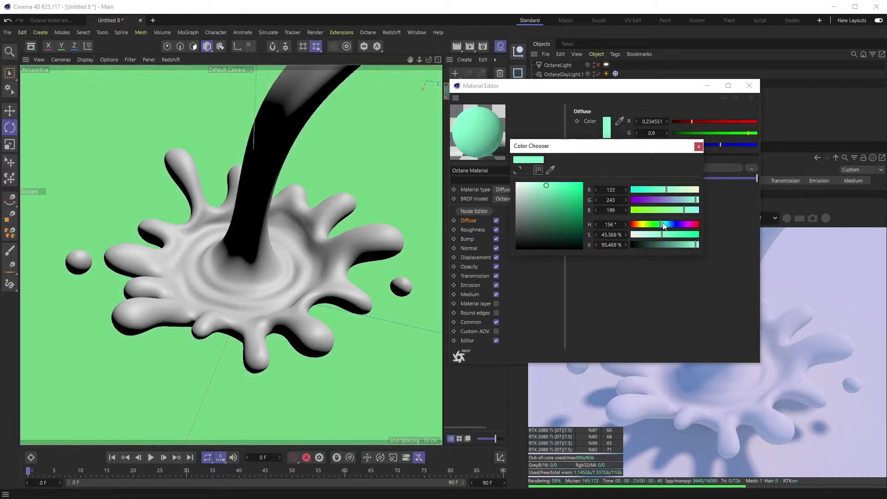
key(Escape)
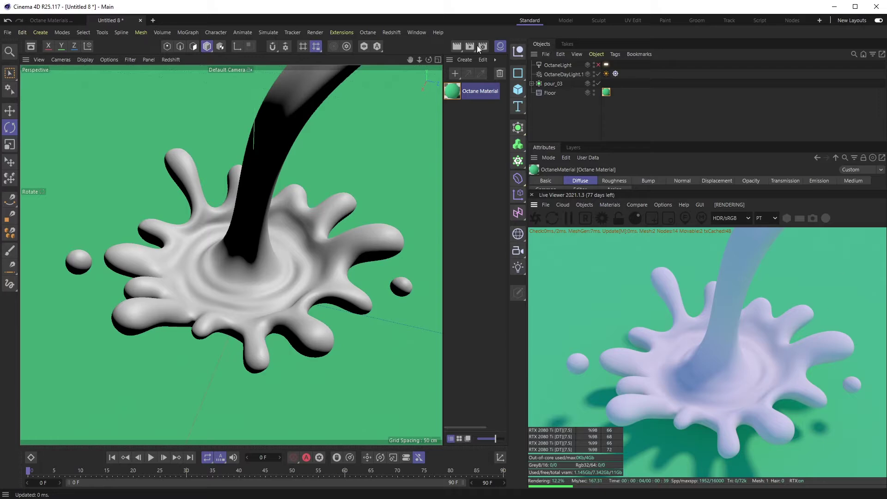
click(31, 46)
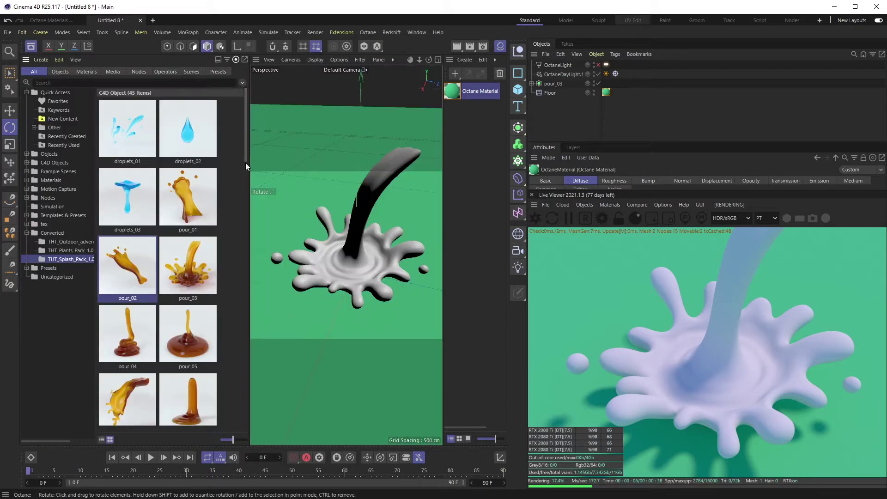
drag(247, 138, 224, 212)
scroll(224, 212, up, 5)
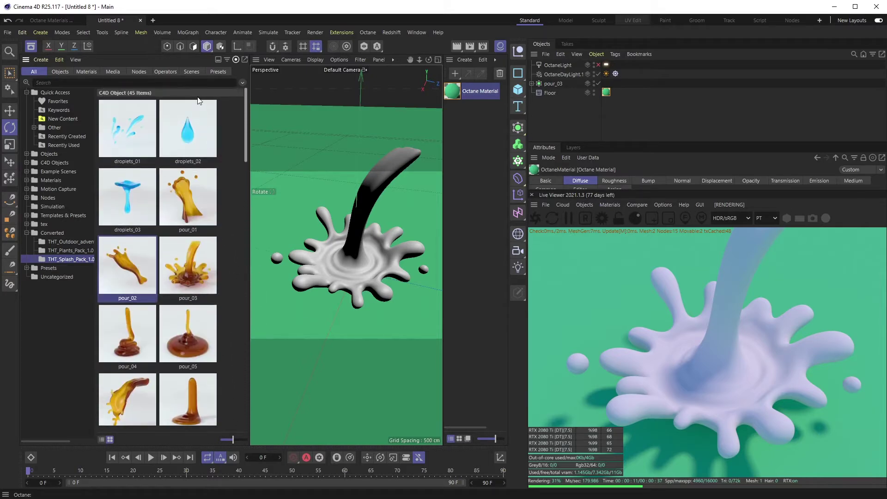
scroll(214, 154, down, 1)
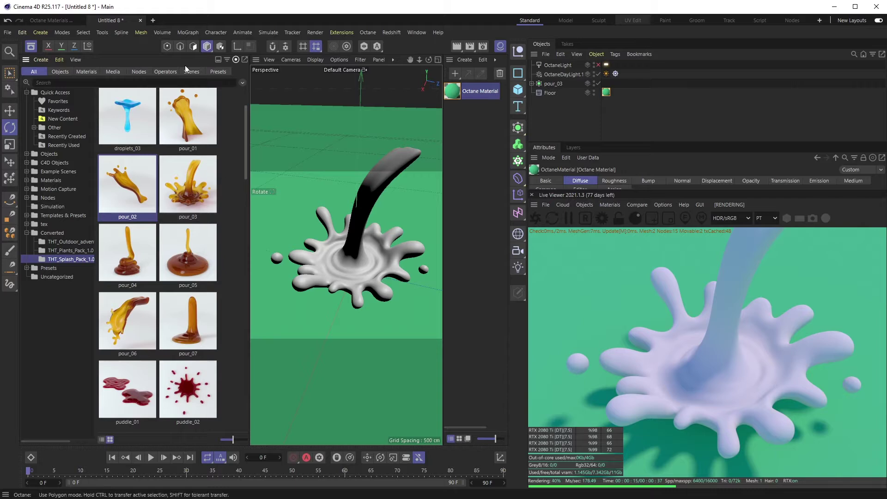
click(30, 50)
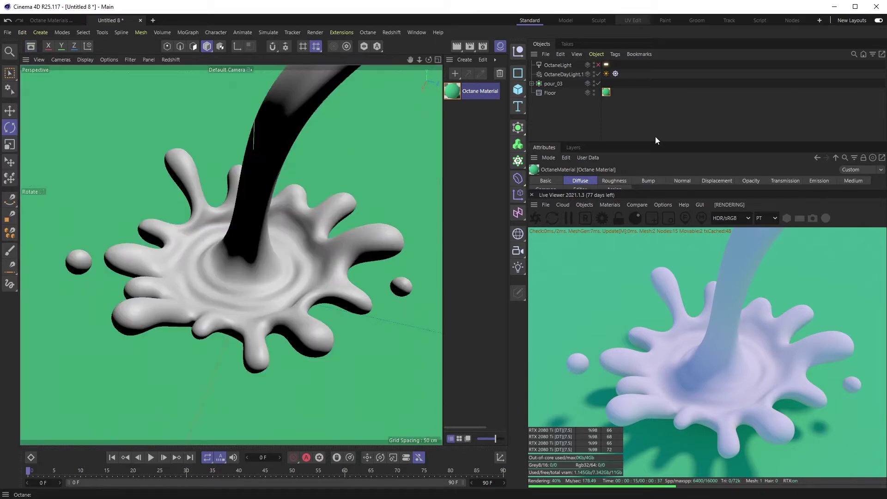
click(465, 60)
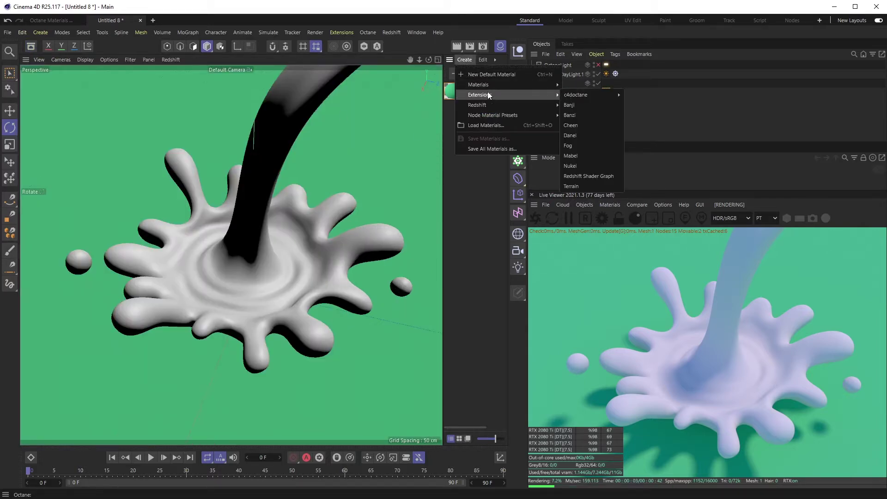
Create a second Octane Material and apply it to the pour_03 splash.
mouse_move(539, 99)
mouse_move(589, 95)
click(659, 136)
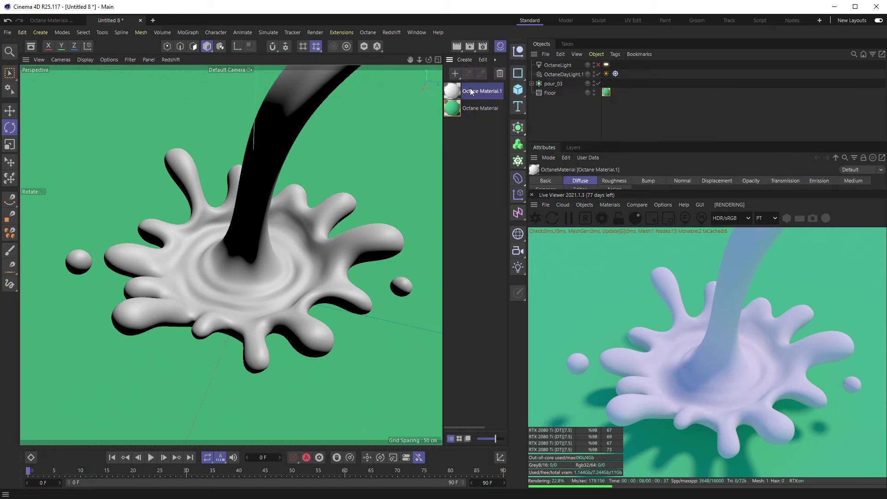
drag(479, 96, 550, 85)
Change the new material's type to Glossy and move the Material Editor aside.
double_click(607, 83)
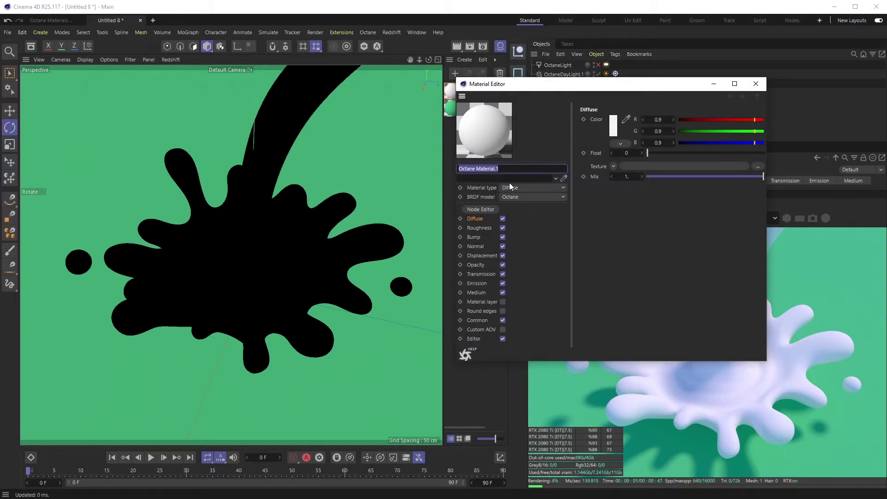
click(513, 187)
click(524, 210)
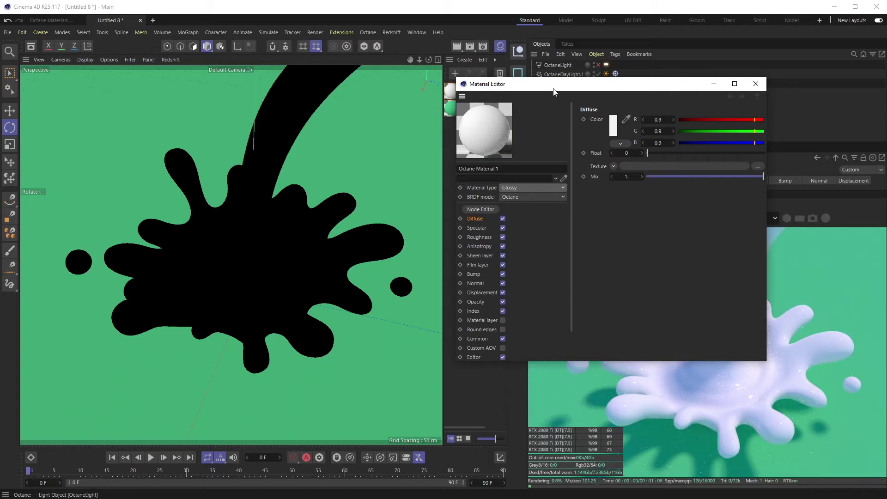
drag(555, 91, 214, 100)
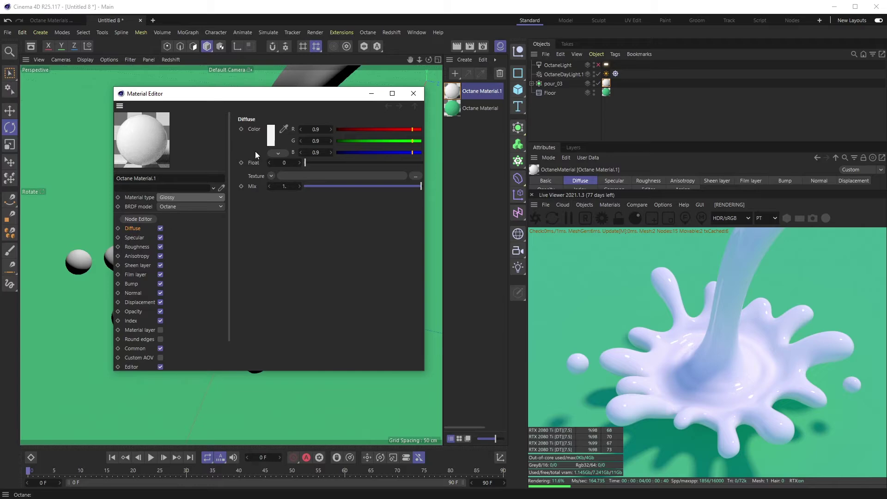
click(271, 135)
Make the splash material's diffuse colour pure black (RGB 0,0,0) and bring up the Film layer settings.
drag(198, 233, 180, 256)
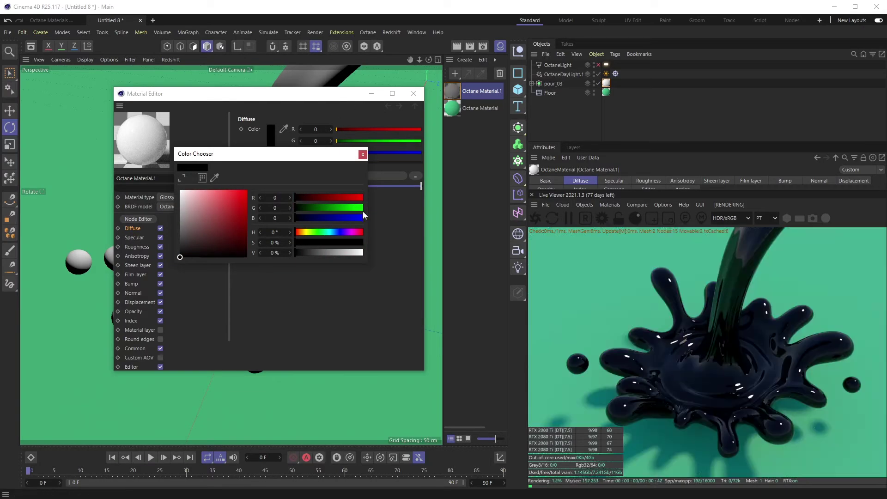
click(363, 154)
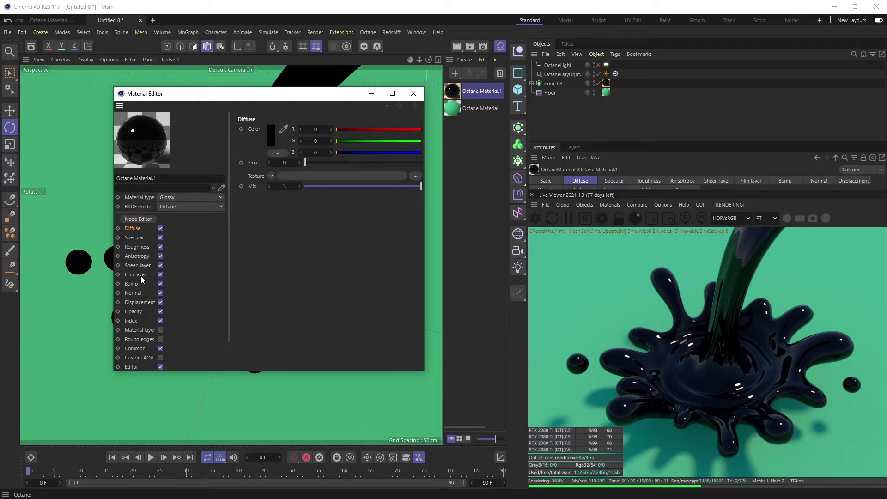
drag(129, 271, 270, 289)
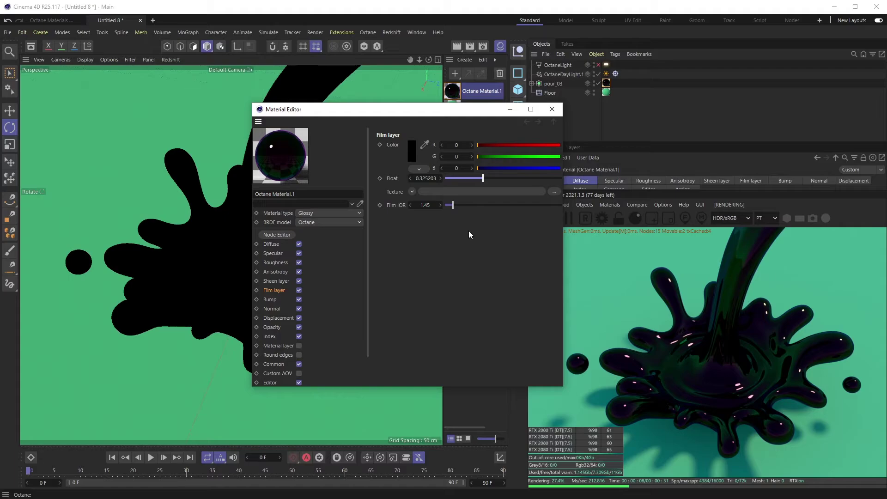
Try various Film layer amounts and Film IOR values, then set the film strength to 0.27.
mouse_move(463, 182)
mouse_down()
mouse_move(455, 178)
mouse_move(469, 179)
mouse_up()
drag(462, 205, 547, 215)
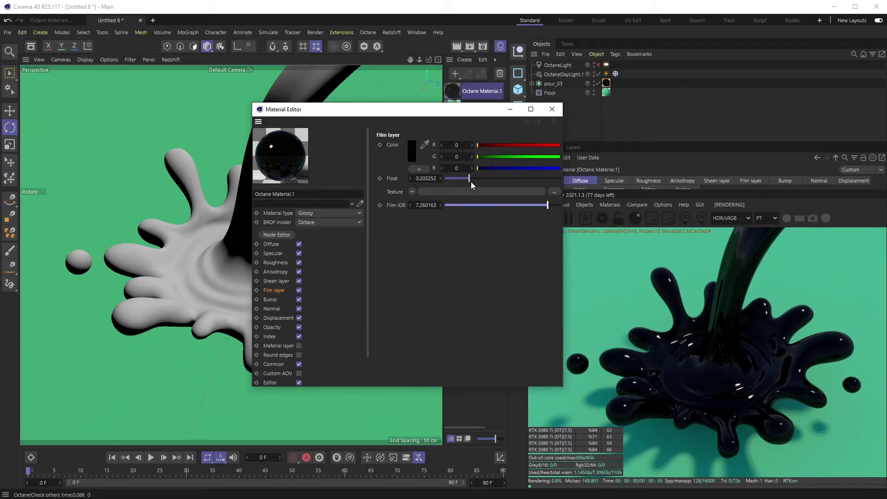
drag(470, 182, 407, 228)
mouse_move(459, 177)
mouse_down()
mouse_move(452, 181)
mouse_move(469, 184)
mouse_up()
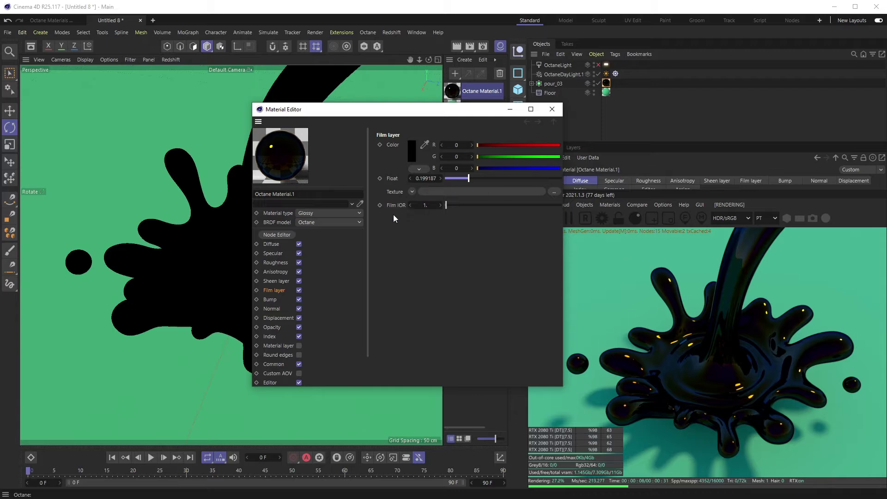
click(430, 178)
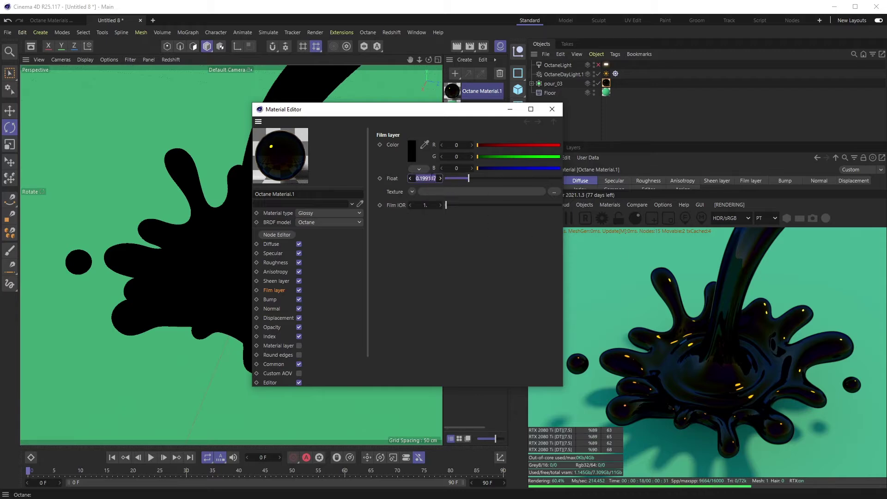
key(BackSpace)
text(.2)
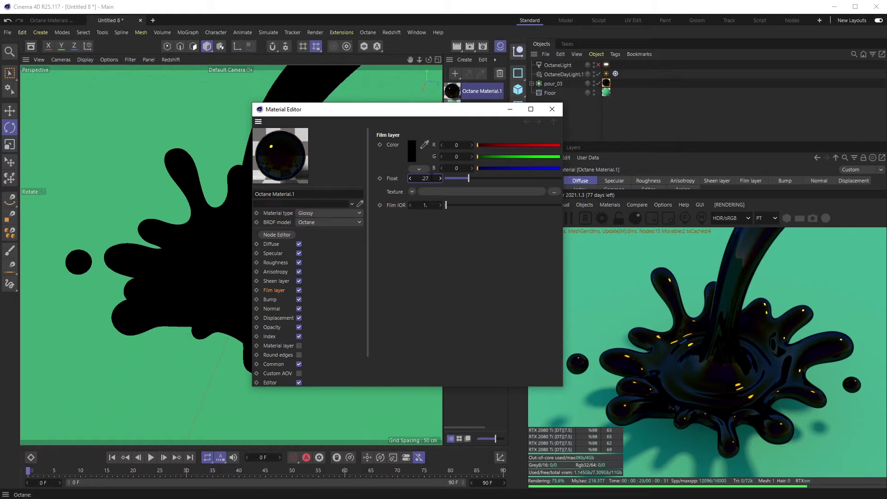
text(7)
key(Return)
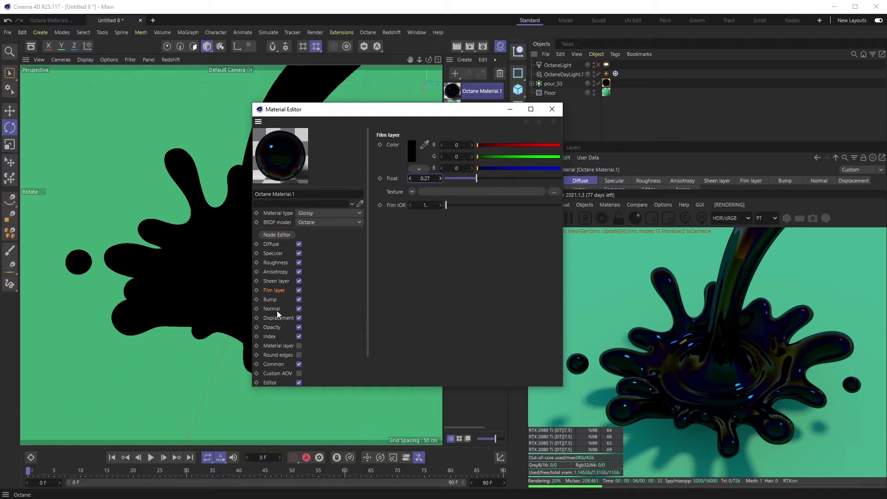
Raise Octane Material.1's Index from 1.3 through 1.5 to 1.6.
click(271, 336)
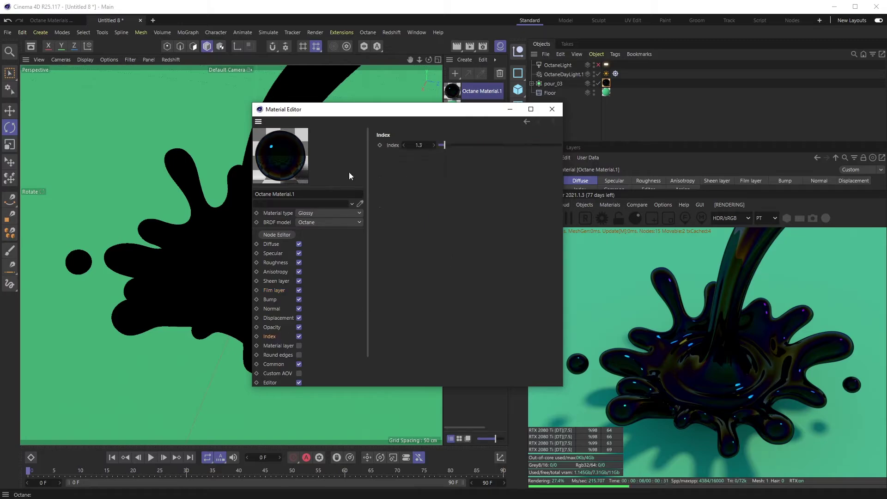
mouse_move(447, 142)
mouse_down()
mouse_move(486, 162)
mouse_move(440, 126)
mouse_up()
key(ctrl+z)
click(424, 145)
text(1.5)
key(Return)
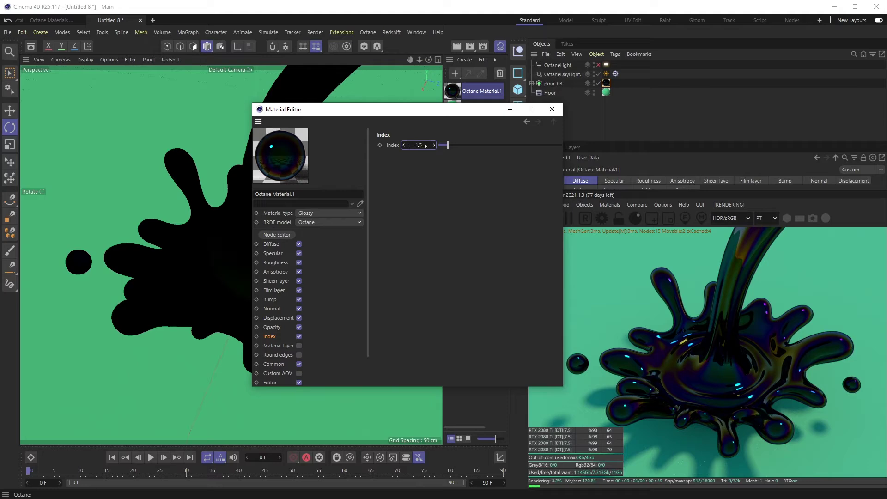
click(421, 145)
key(Return)
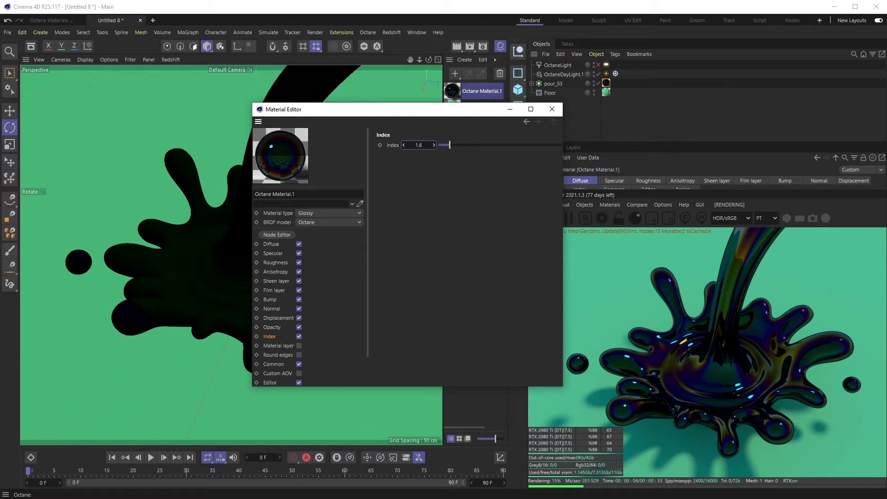
Keep roughness at 0, load a c4doctane Marble shader as its texture, and open the Marble settings.
click(278, 262)
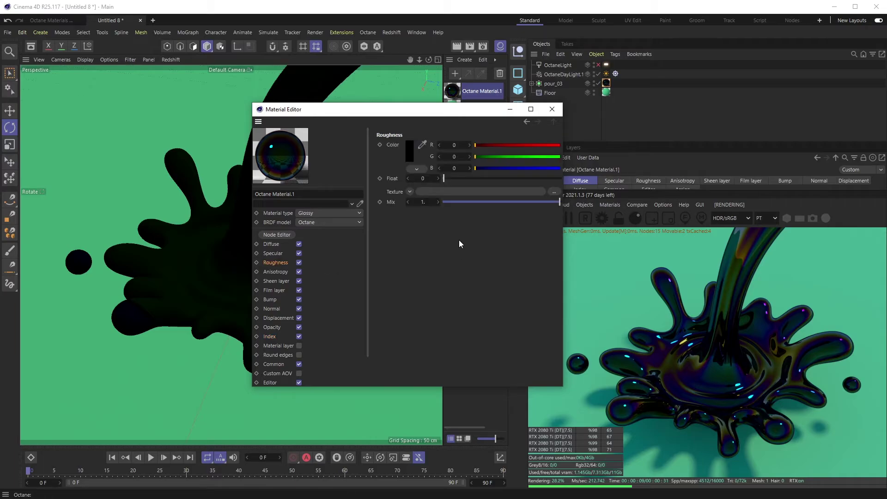
drag(453, 176, 476, 182)
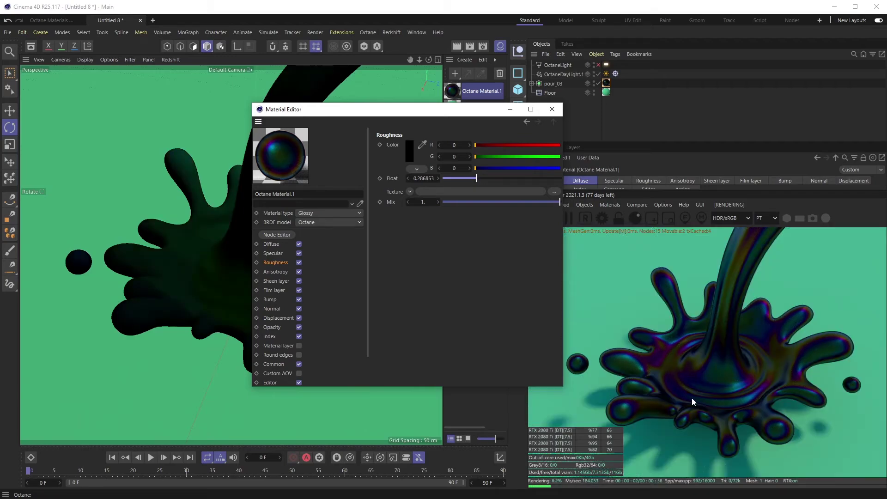
drag(476, 179, 442, 179)
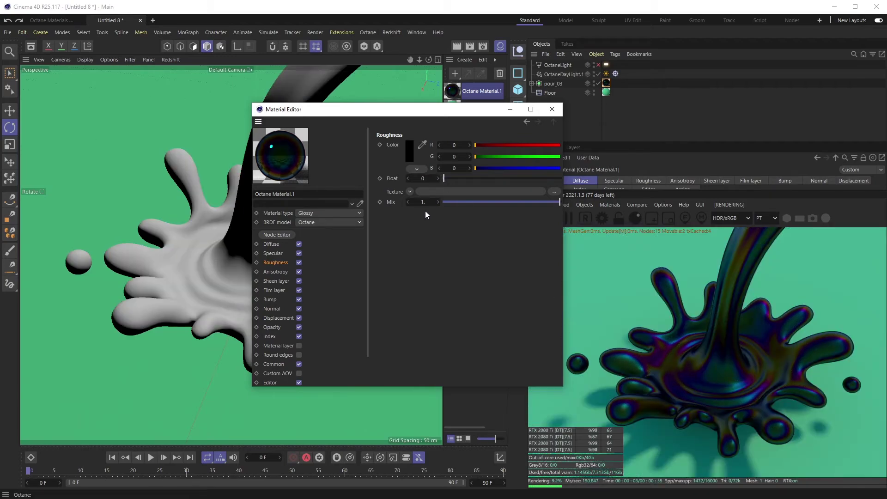
click(410, 191)
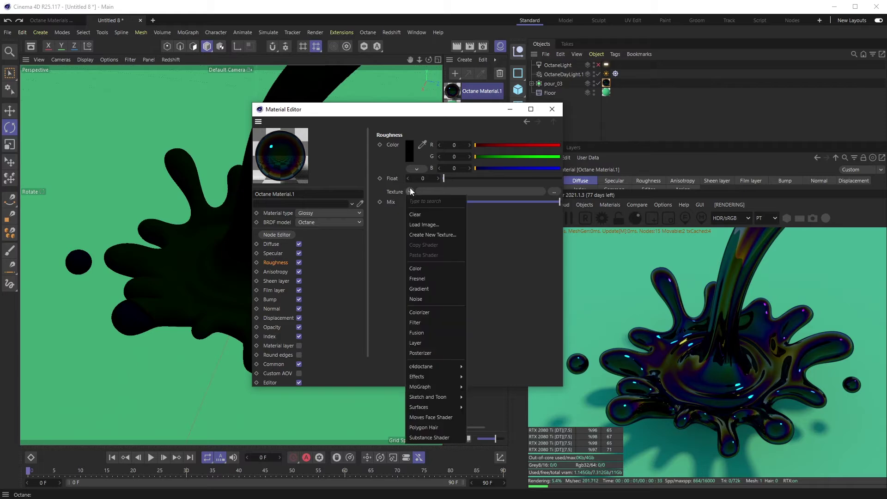
mouse_move(431, 368)
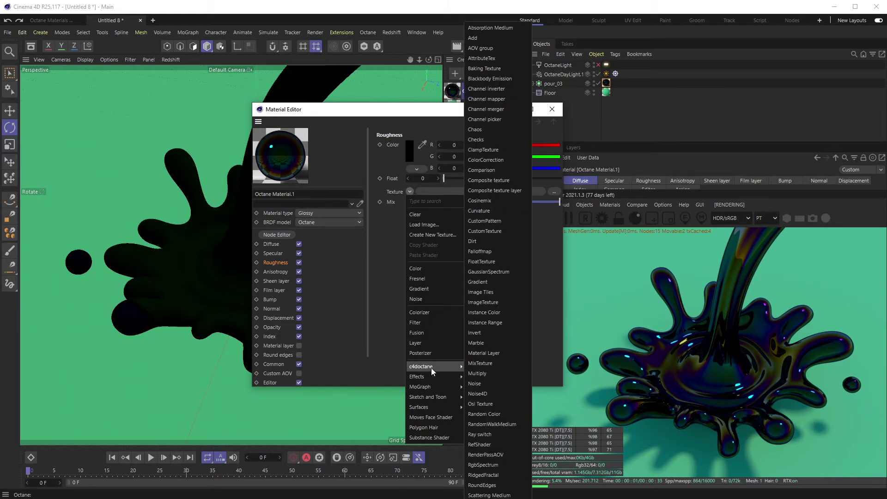
click(476, 343)
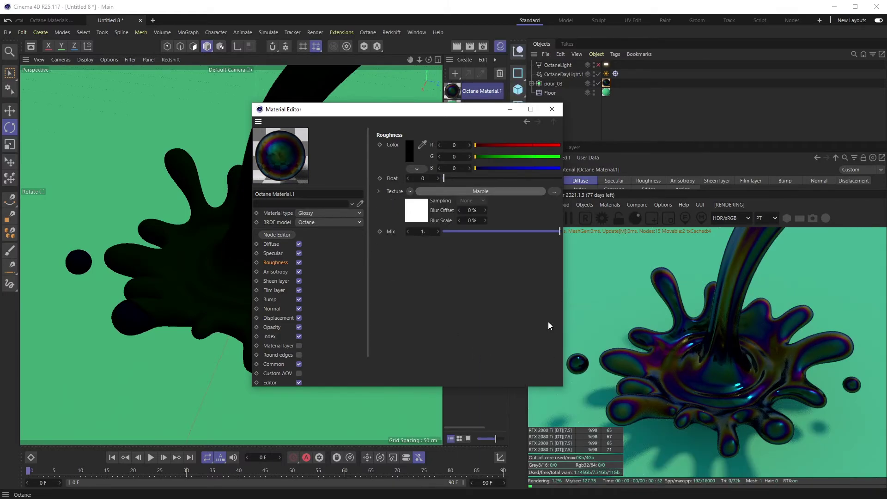
click(475, 193)
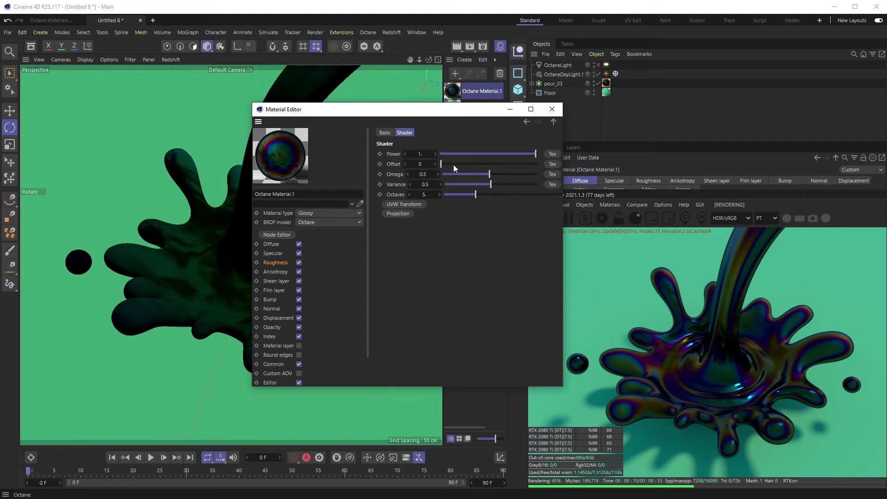
click(418, 154)
Drag Marble Power to about 0.785, then enter Omega 0.85, Variance 1 and Octaves 8.
mouse_move(509, 154)
mouse_down()
mouse_move(475, 154)
mouse_move(515, 153)
mouse_up()
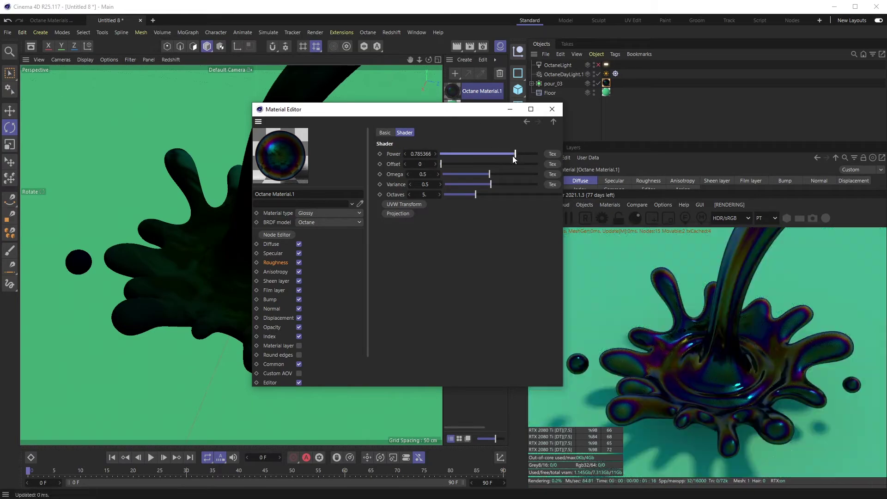
click(425, 174)
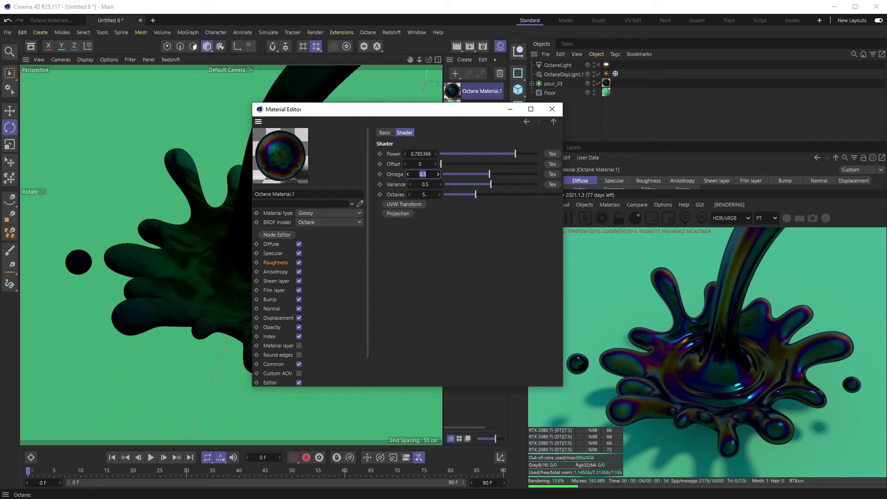
text(.85)
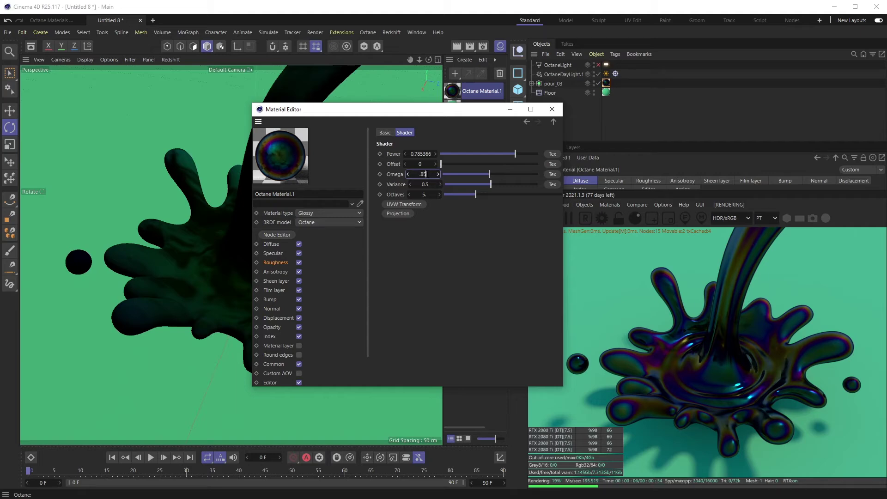
key(Return)
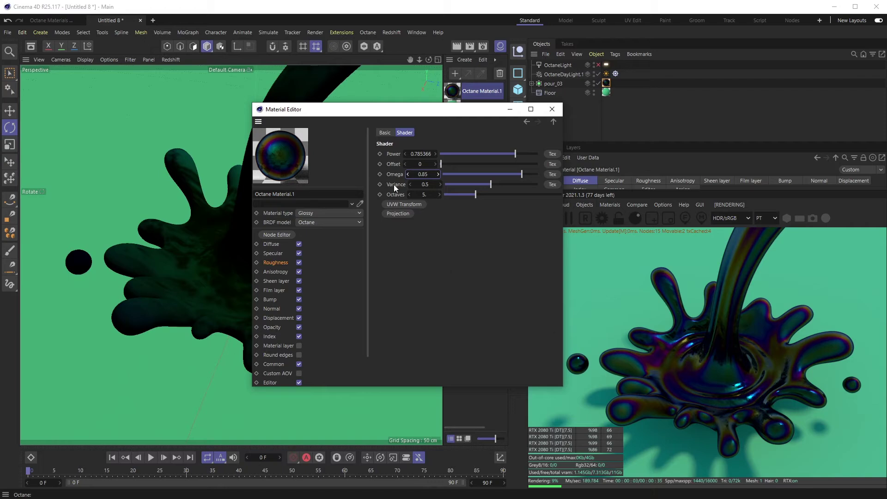
click(426, 184)
text(1)
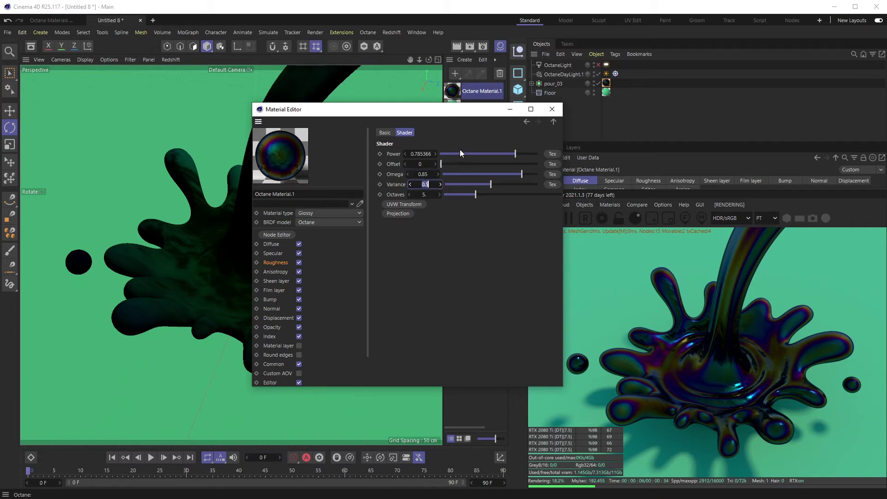
key(Return)
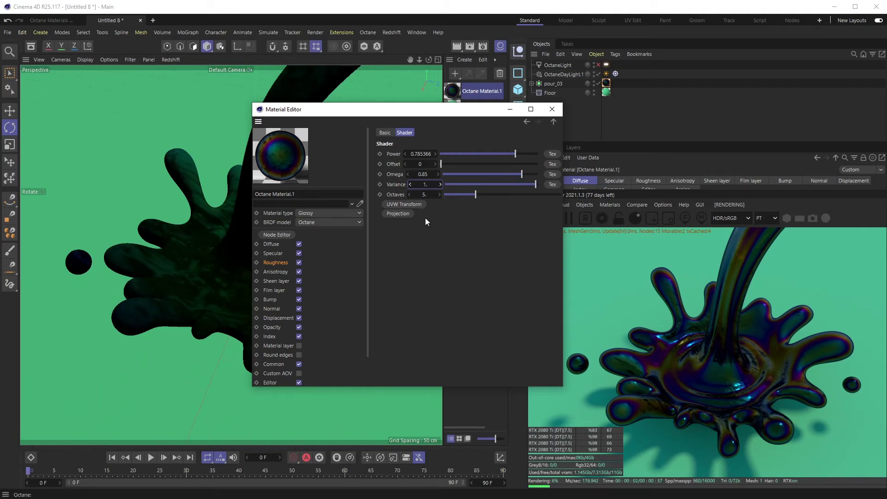
click(425, 195)
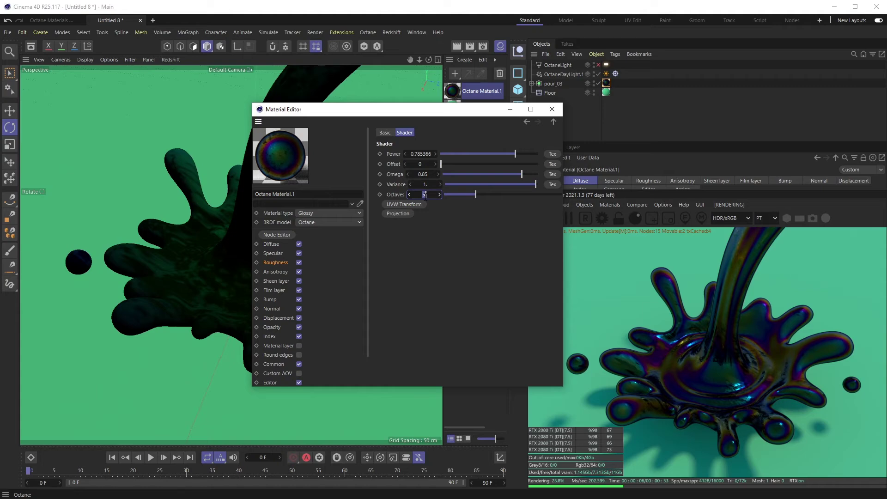
key(BackSpace)
text(8)
key(Return)
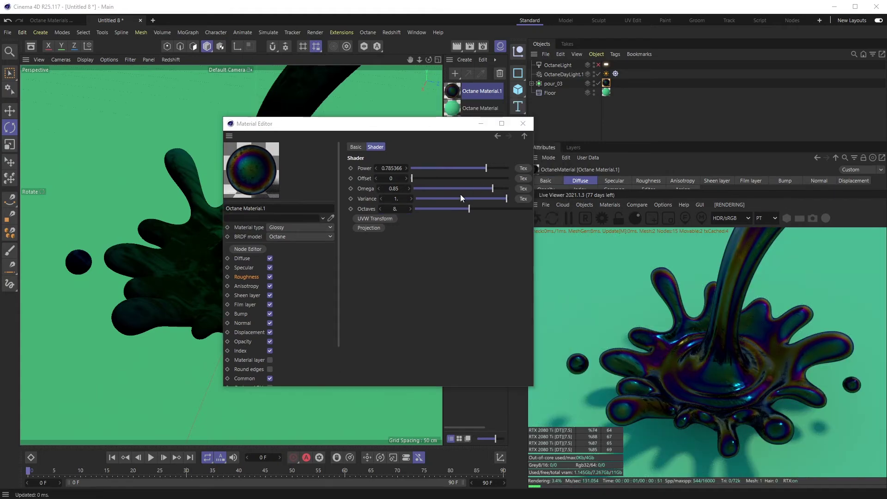
Turn on the OctaneLight and show its properties, returning the Marble Offset to 0 after testing.
mouse_move(413, 179)
mouse_down()
mouse_move(451, 174)
mouse_move(481, 184)
mouse_move(406, 173)
mouse_up()
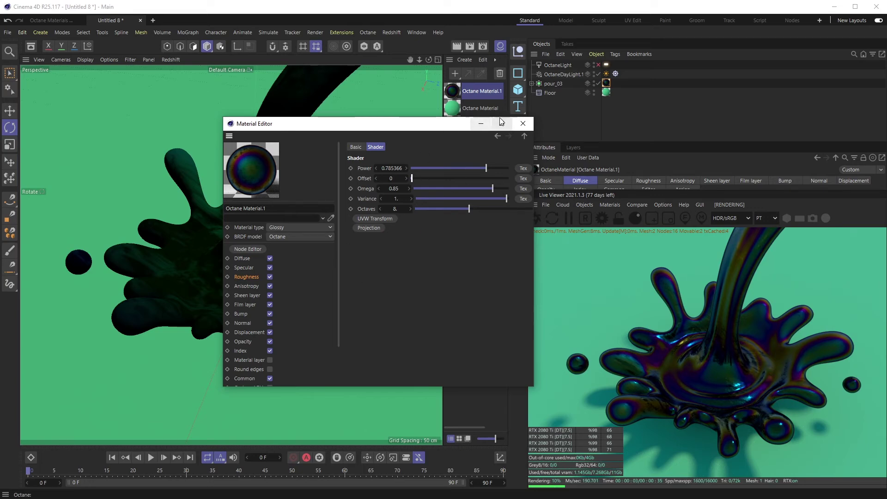
drag(446, 122, 382, 179)
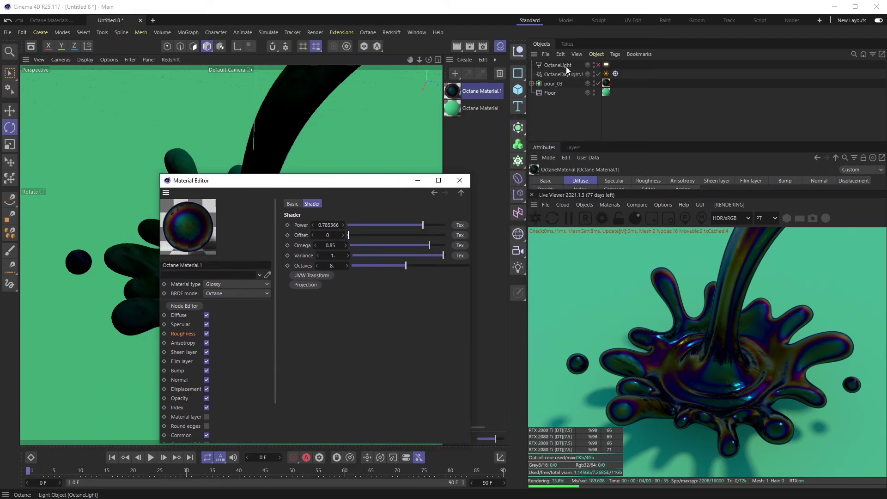
click(599, 64)
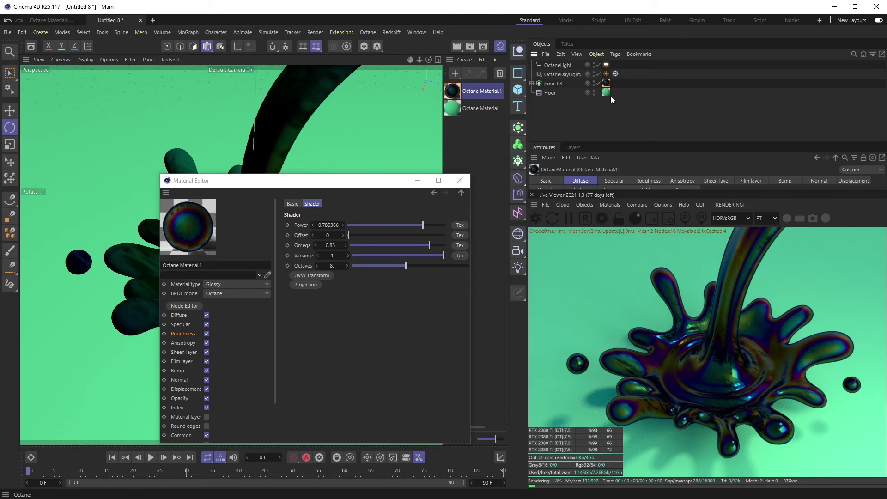
click(557, 65)
drag(332, 183, 309, 222)
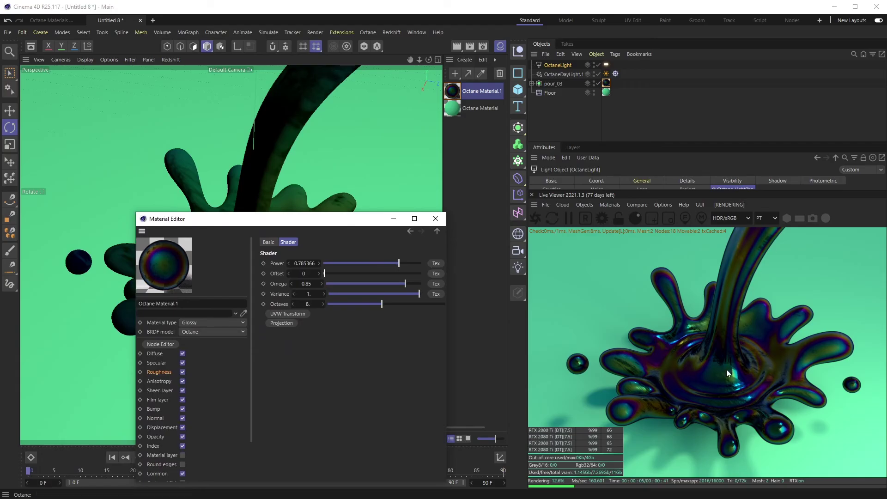
drag(329, 275, 295, 270)
drag(343, 225, 351, 106)
Recheck the Film layer strength of 0.27, then the Index page showing 1.6.
click(168, 282)
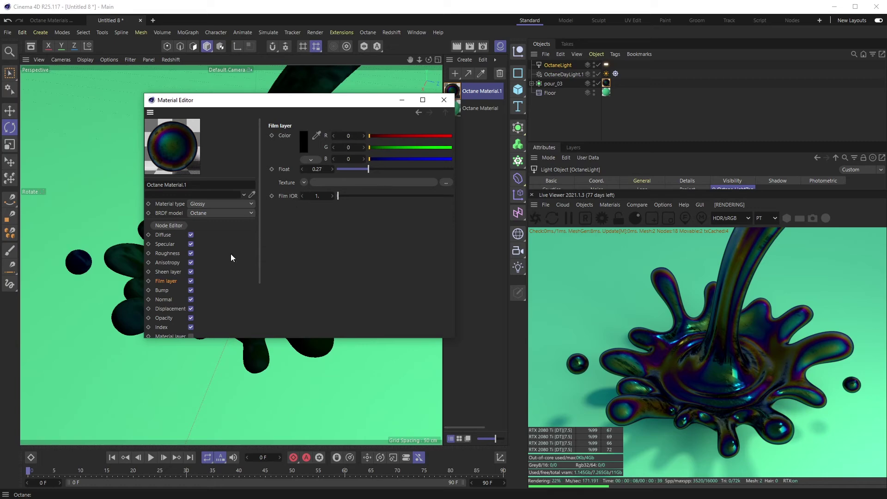
click(167, 328)
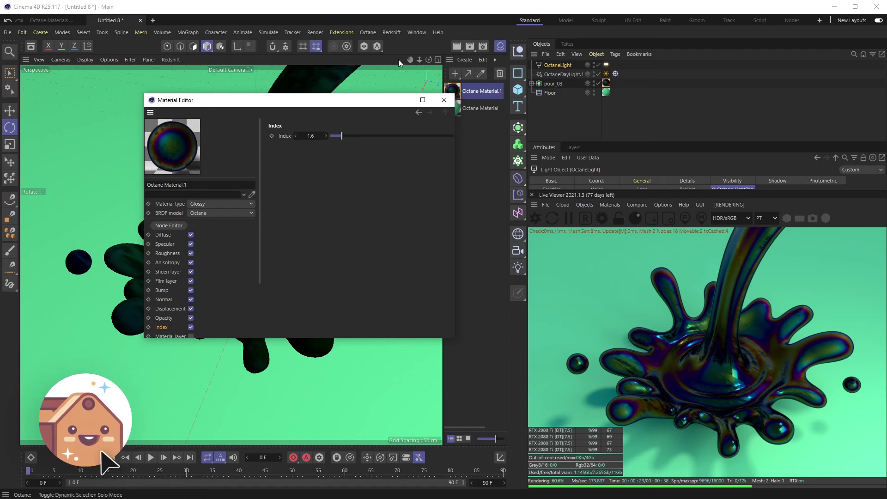
Close the Material Editor and bring up the Asset Browser showing the splash pack's pour and droplet models.
click(444, 100)
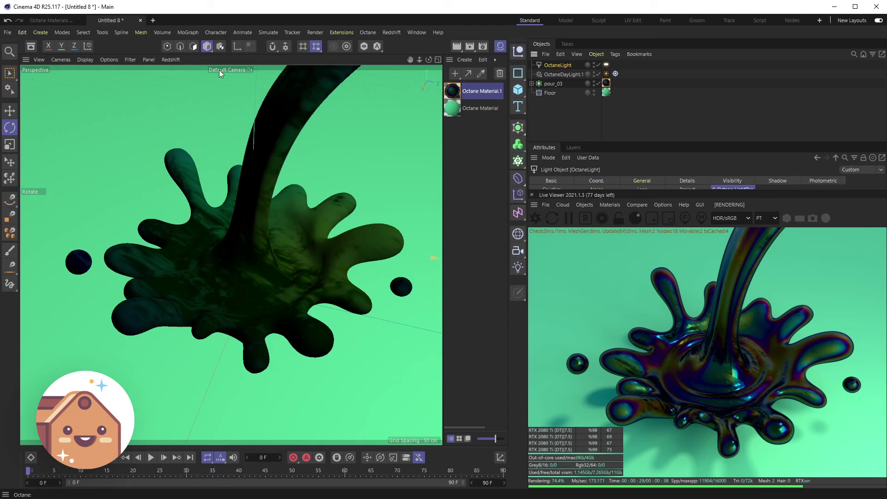
click(31, 46)
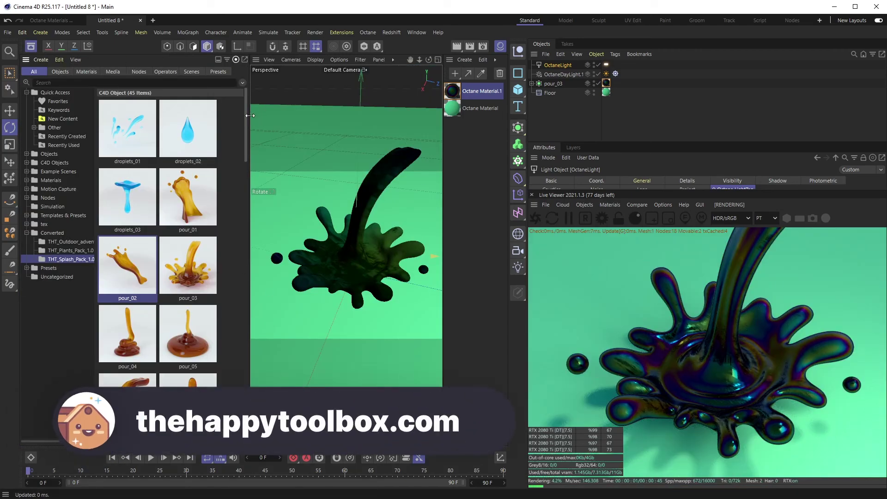
drag(245, 122, 245, 95)
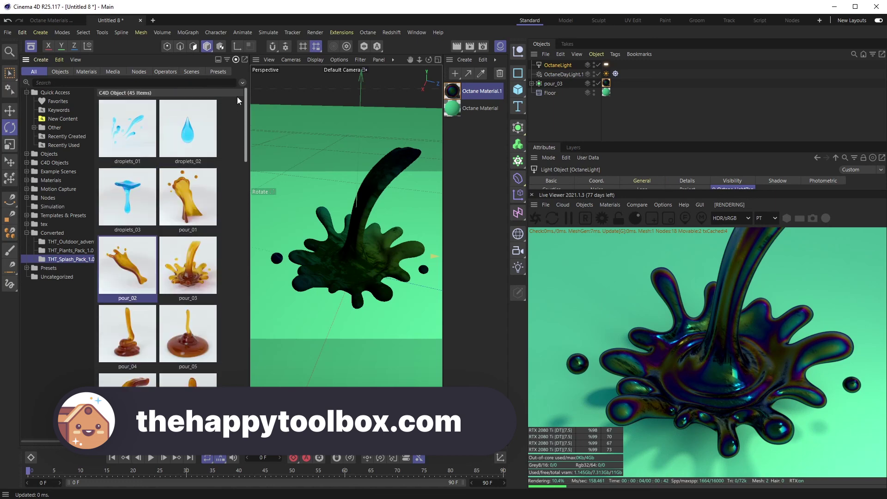